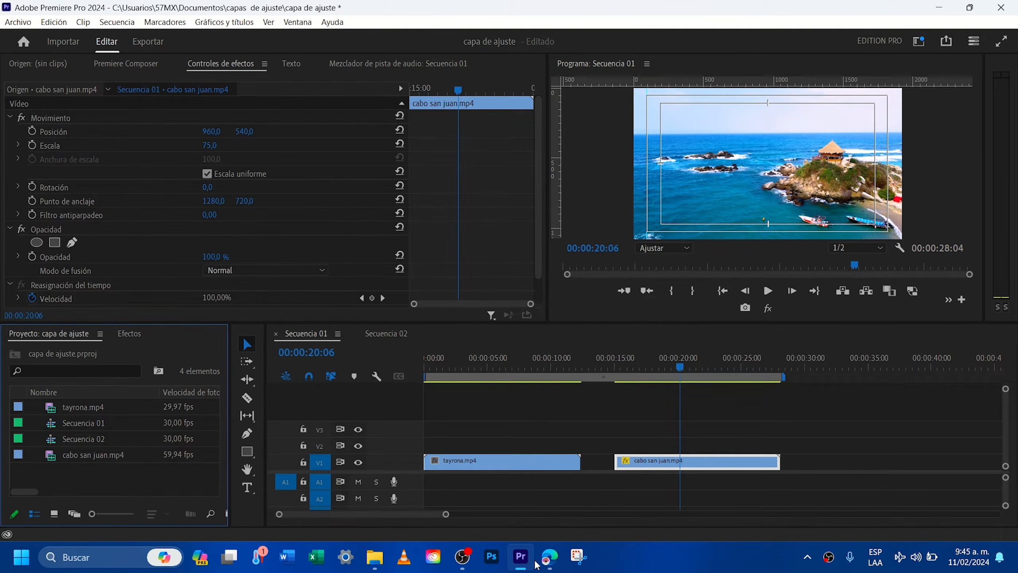
Create a new adjustment layer at 1920 by 1080, 30 fps, with square pixels.
{"action": "left_click", "coordinate": [20, 24]}
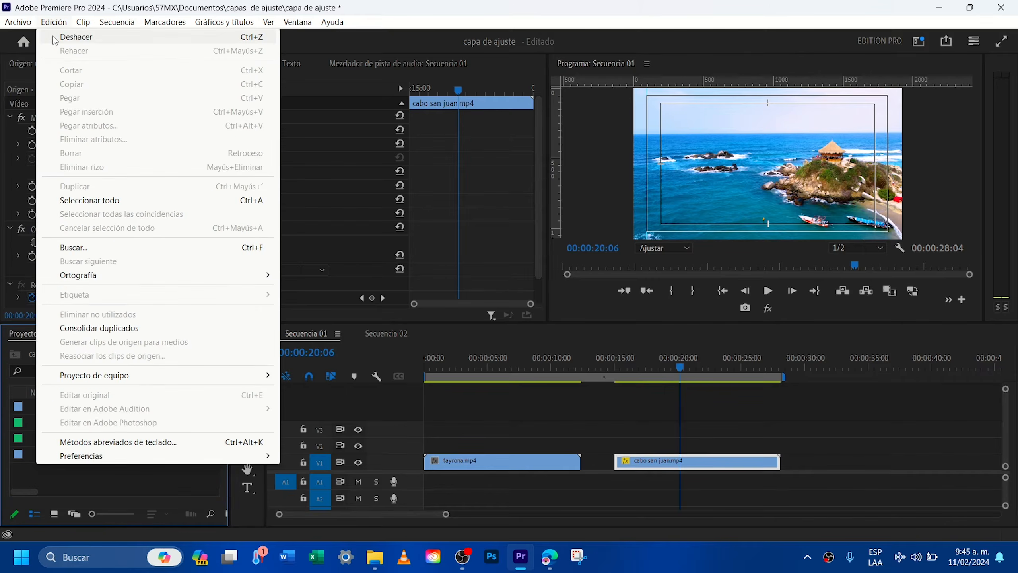
{"action": "mouse_move", "coordinate": [18, 37]}
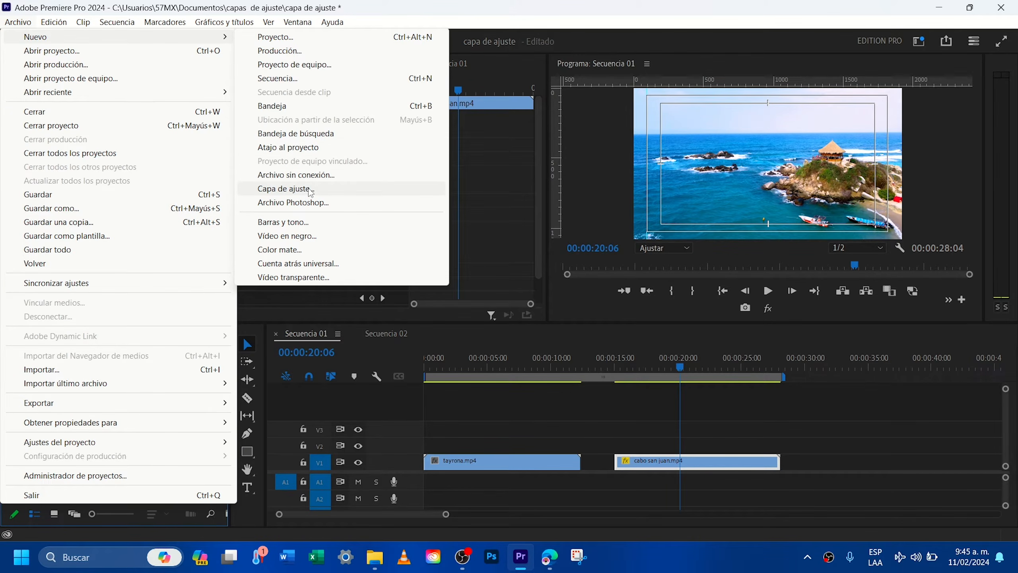
{"action": "left_click", "coordinate": [311, 189]}
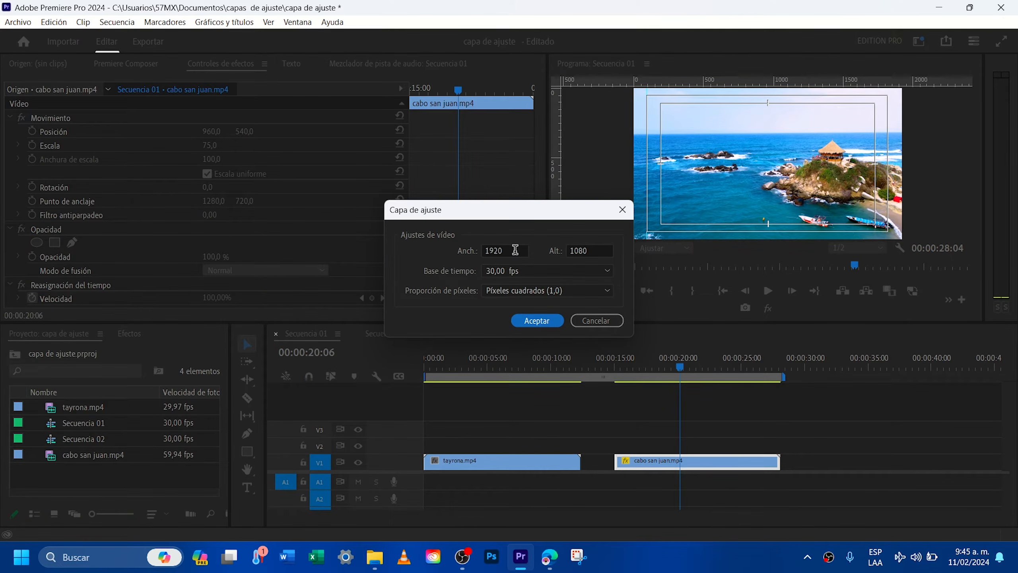
{"action": "left_click", "coordinate": [536, 323]}
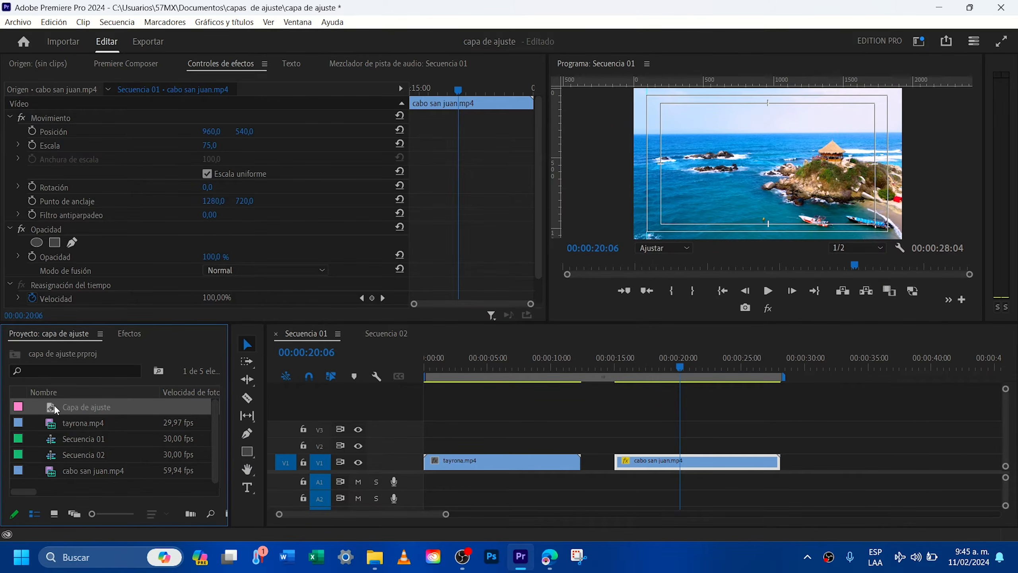
Place the adjustment layer on V2 over the full length of tayrona.mp4, and another at the start of cabo san juan.mp4.
{"action": "left_click_drag", "start_coordinate": [56, 407], "coordinate": [576, 450]}
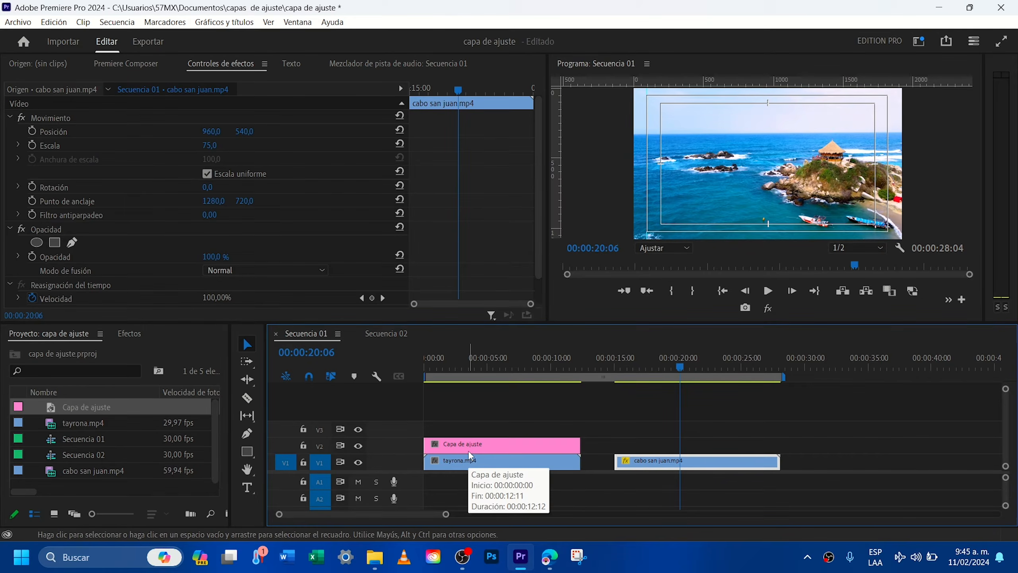
{"action": "left_click", "coordinate": [54, 412]}
{"action": "left_click_drag", "start_coordinate": [54, 412], "coordinate": [616, 452]}
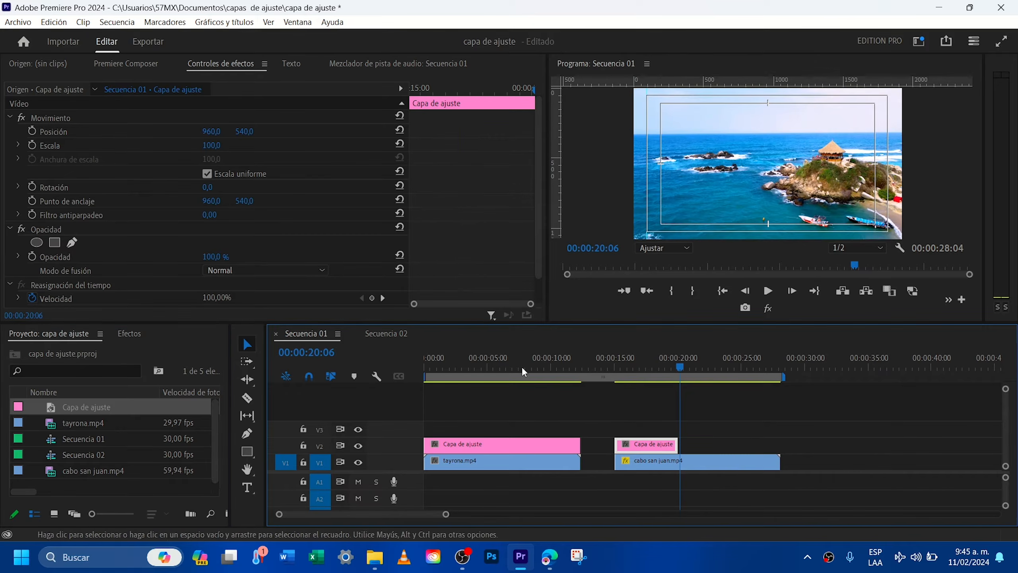
Find the Recortar video effect and apply it to the adjustment layer above tayrona.mp4.
{"action": "left_click", "coordinate": [454, 362]}
{"action": "left_click", "coordinate": [431, 461]}
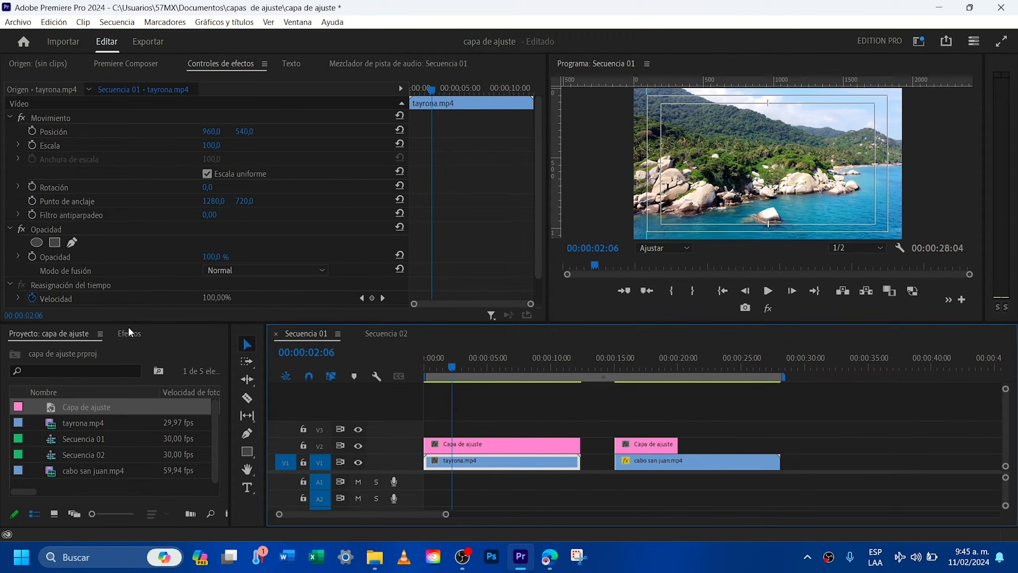
{"action": "left_click", "coordinate": [134, 337]}
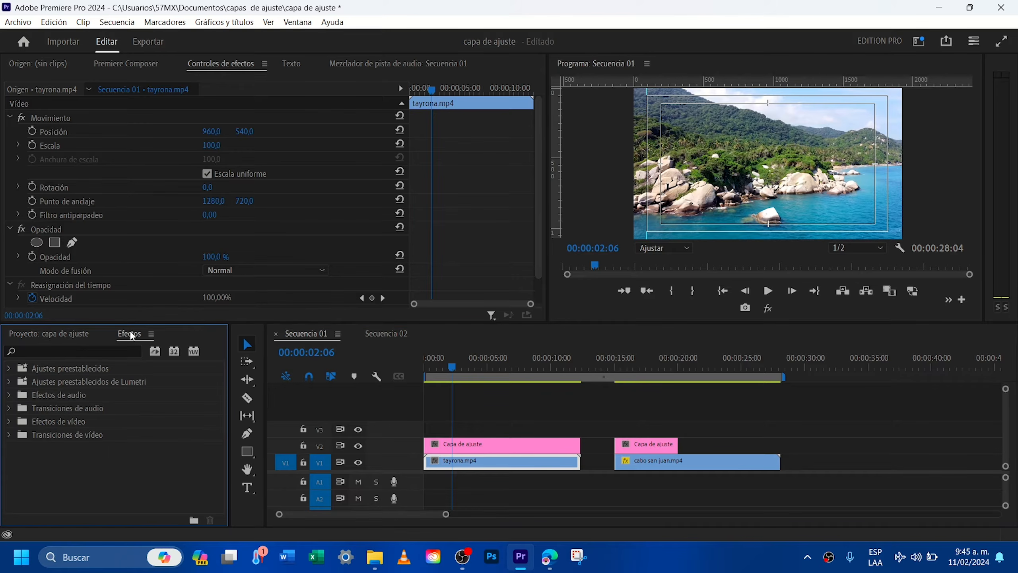
{"action": "left_click", "coordinate": [115, 348]}
{"action": "type", "text": "RECORTA"}
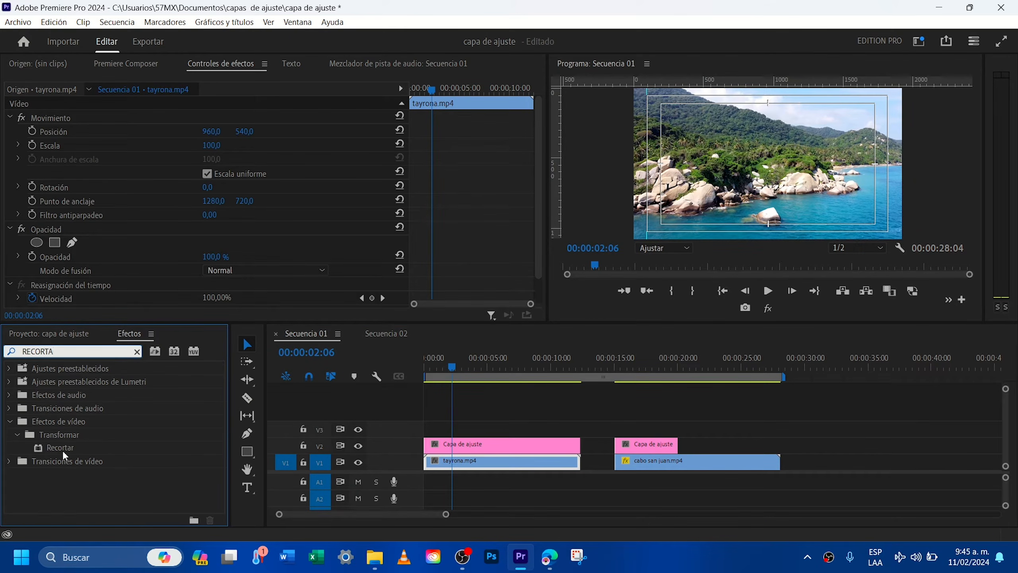
{"action": "left_click_drag", "start_coordinate": [65, 456], "coordinate": [470, 447]}
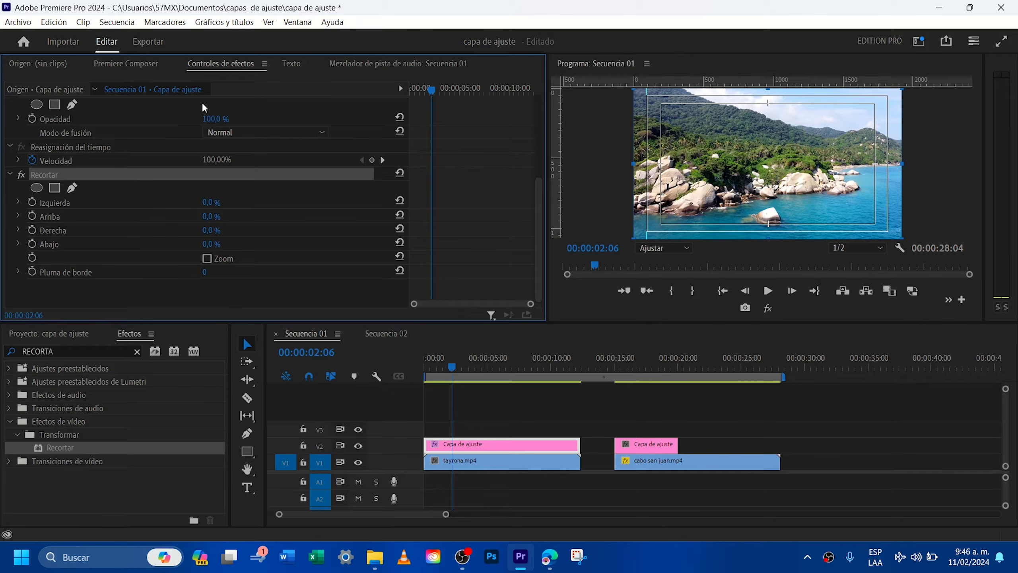
Set the Recortar effect's Arriba and Abajo values to 11% on the adjustment layer above tayrona.mp4.
{"action": "left_click", "coordinate": [504, 445]}
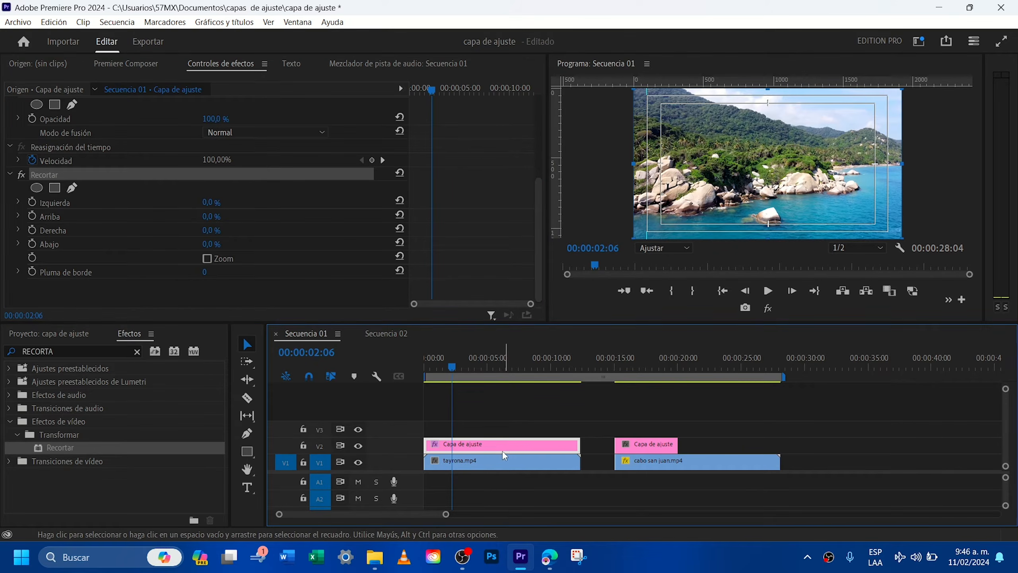
{"action": "left_click", "coordinate": [495, 464]}
{"action": "scroll", "coordinate": [24, 185], "scroll_direction": "down", "scroll_amount": 2}
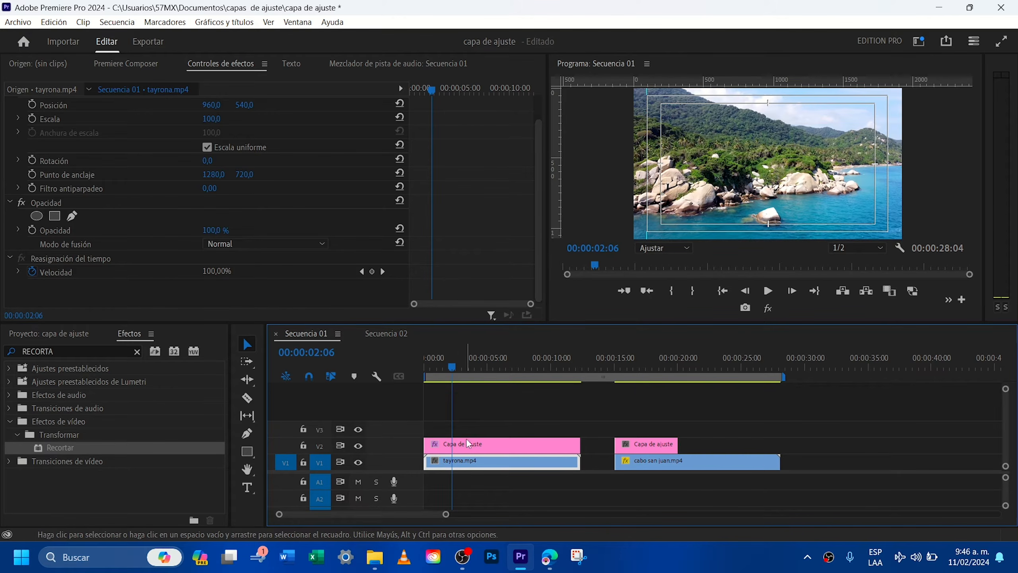
{"action": "left_click", "coordinate": [474, 446]}
{"action": "scroll", "coordinate": [60, 202], "scroll_direction": "down", "scroll_amount": 4}
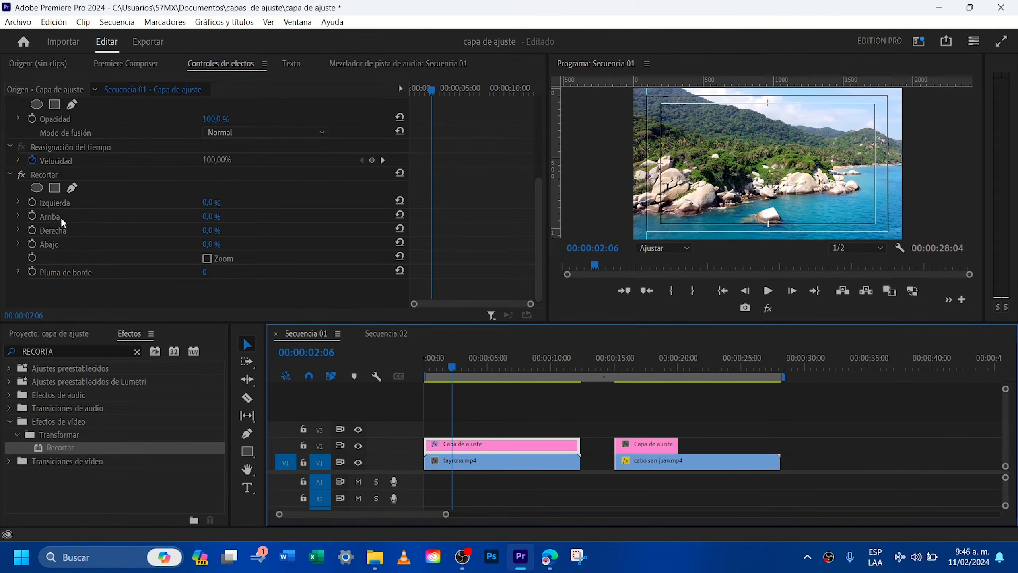
{"action": "left_click", "coordinate": [211, 217]}
{"action": "type", "text": "11"}
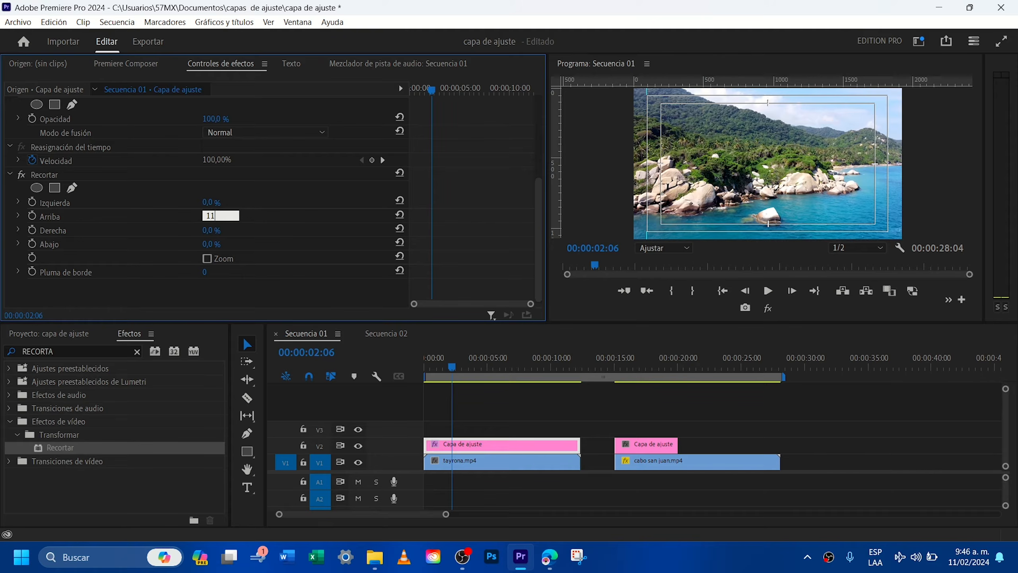
{"action": "key", "text": "Return"}
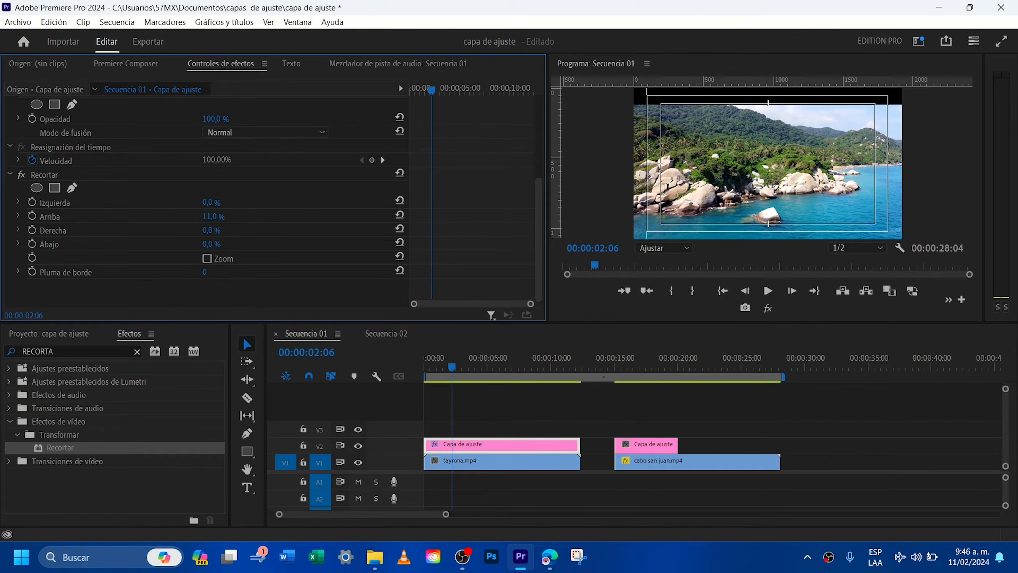
{"action": "left_click", "coordinate": [219, 243]}
{"action": "type", "text": "11"}
{"action": "key", "text": "Return"}
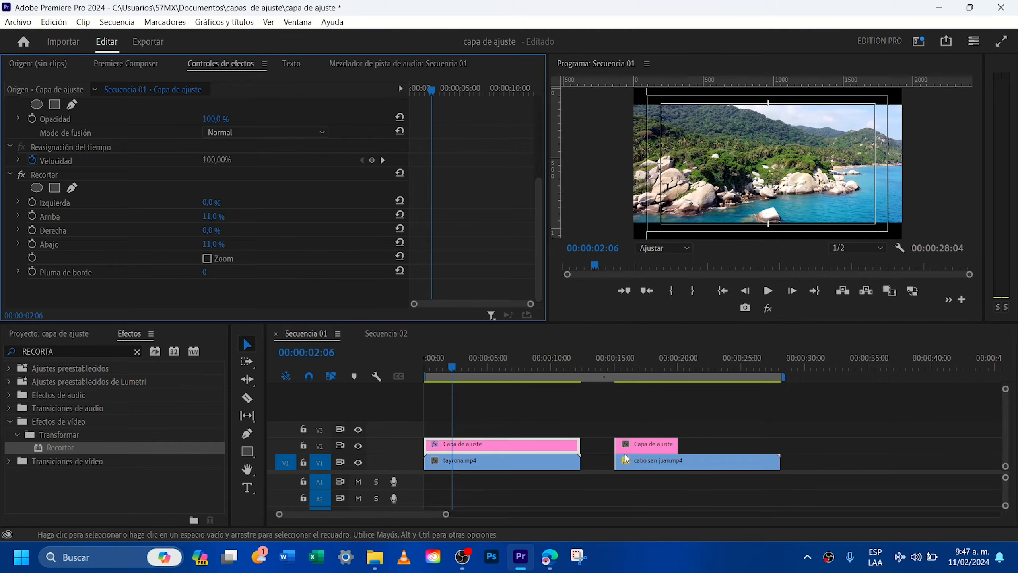
Delete the short adjustment layer above cabo san juan.mp4.
{"action": "left_click", "coordinate": [662, 445]}
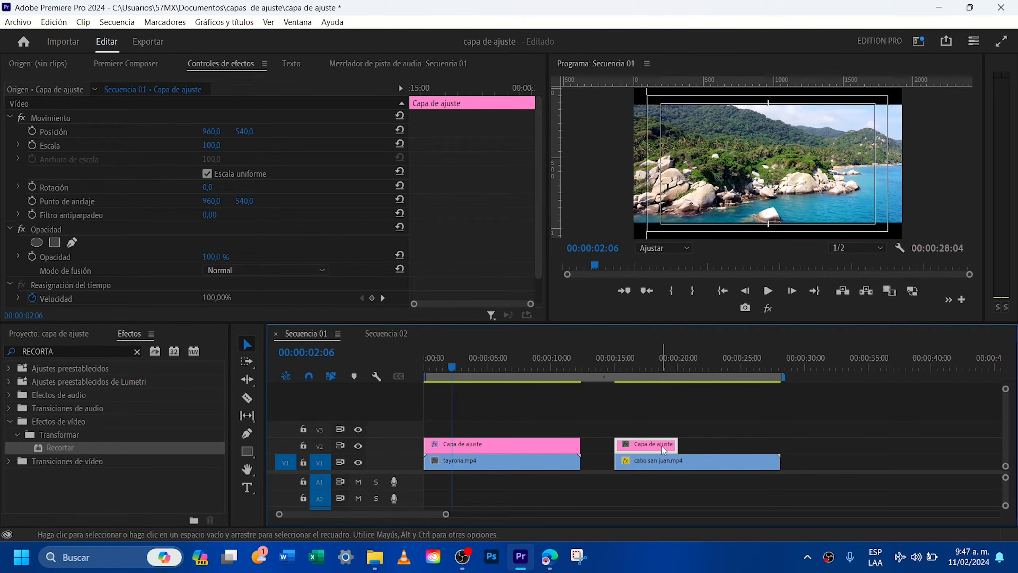
{"action": "key", "text": "Delete"}
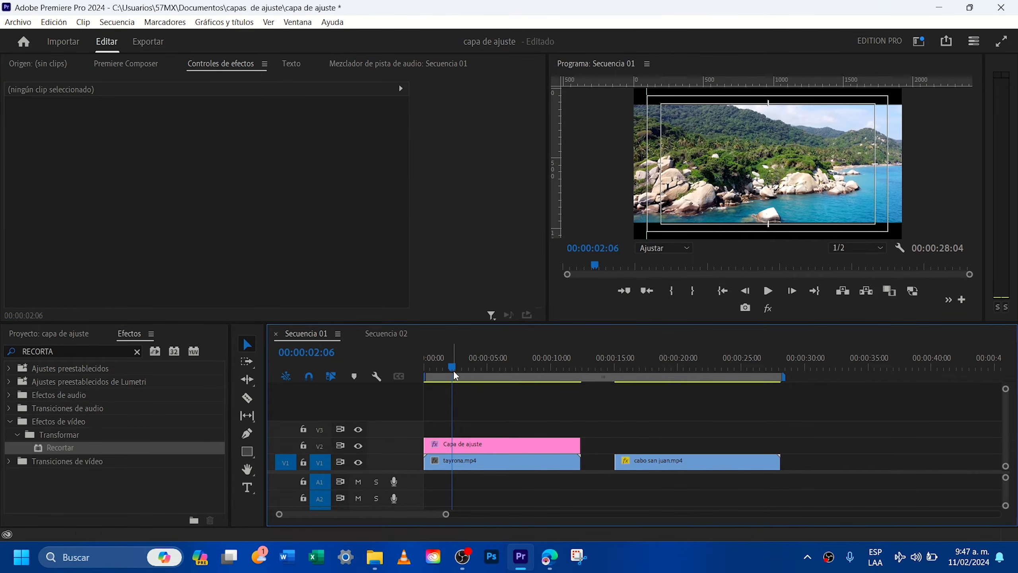
{"action": "mouse_move", "coordinate": [452, 369]}
{"action": "left_mouse_down"}
{"action": "mouse_move", "coordinate": [435, 366]}
{"action": "mouse_move", "coordinate": [450, 366]}
{"action": "left_mouse_up"}
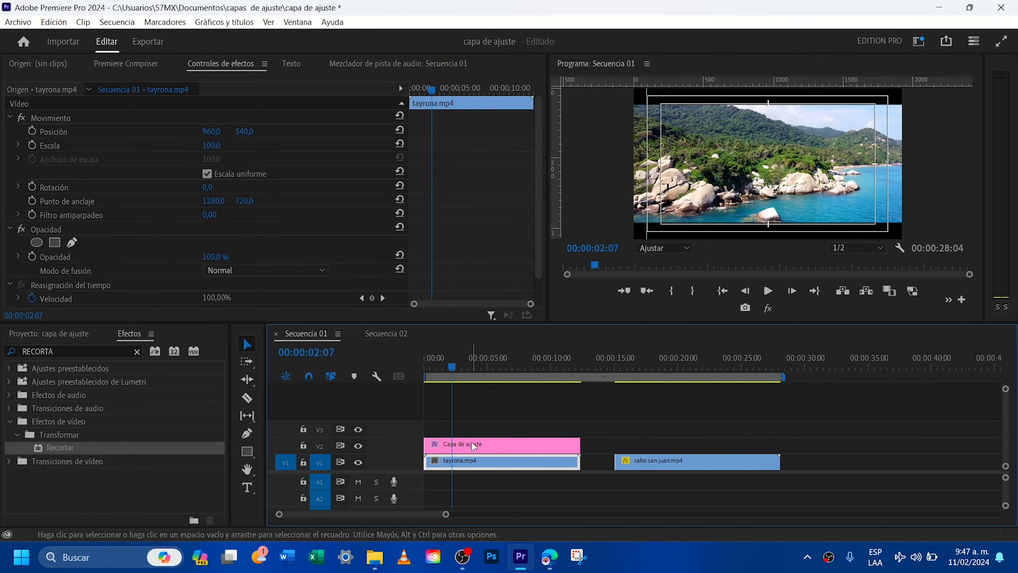
Move tayrona.mp4 to V3 above cabo san juan.mp4, and put cabo san juan.mp4 at the start of V1 under the adjustment layer.
{"action": "left_click_drag", "start_coordinate": [467, 465], "coordinate": [668, 433]}
{"action": "left_click", "coordinate": [681, 467]}
{"action": "double_click", "coordinate": [680, 467]}
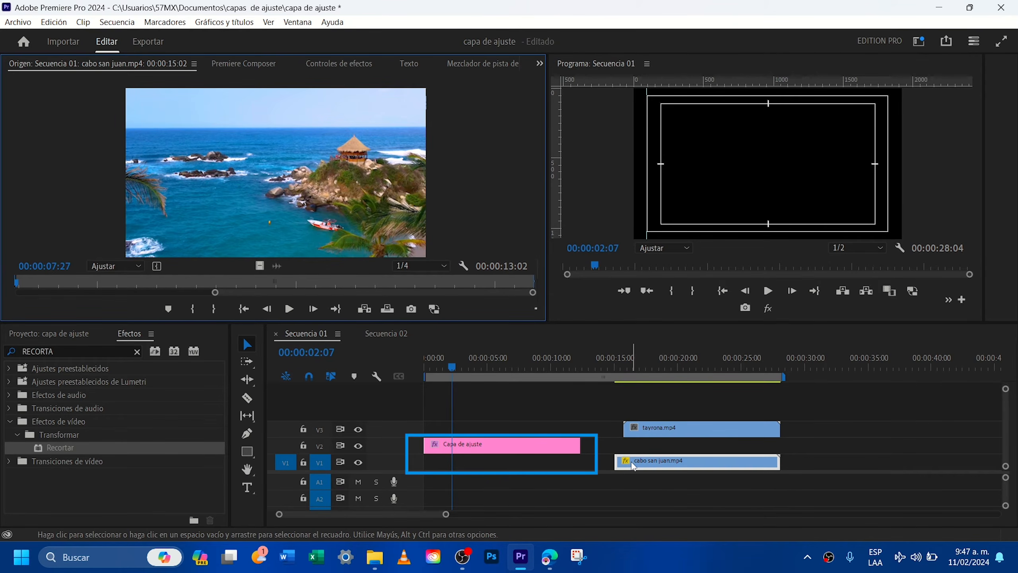
{"action": "left_click_drag", "start_coordinate": [633, 467], "coordinate": [437, 460]}
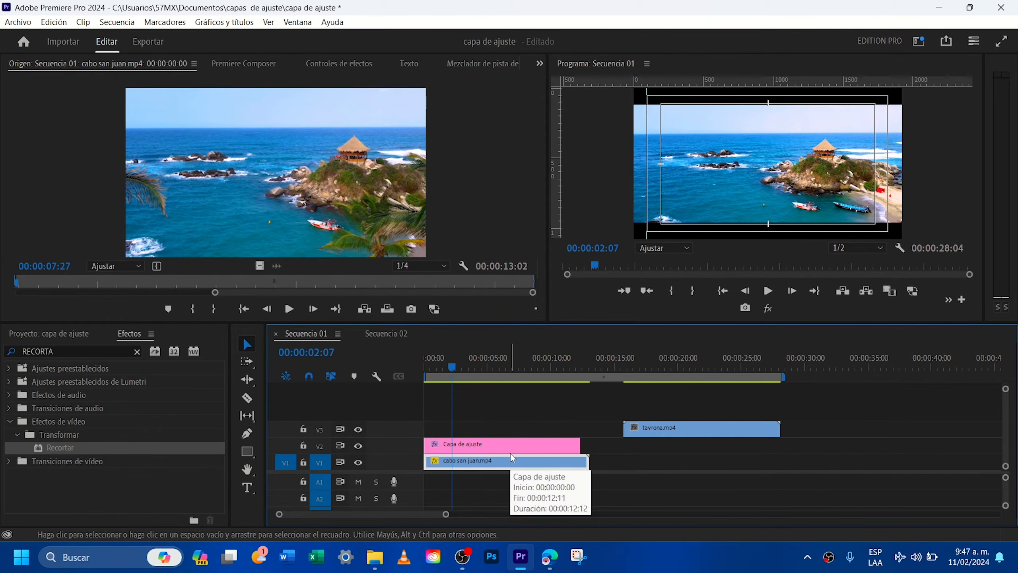
Move tayrona.mp4 down to V1 and align a copy of the cropped adjustment layer over it on V2.
{"action": "left_click", "coordinate": [487, 449]}
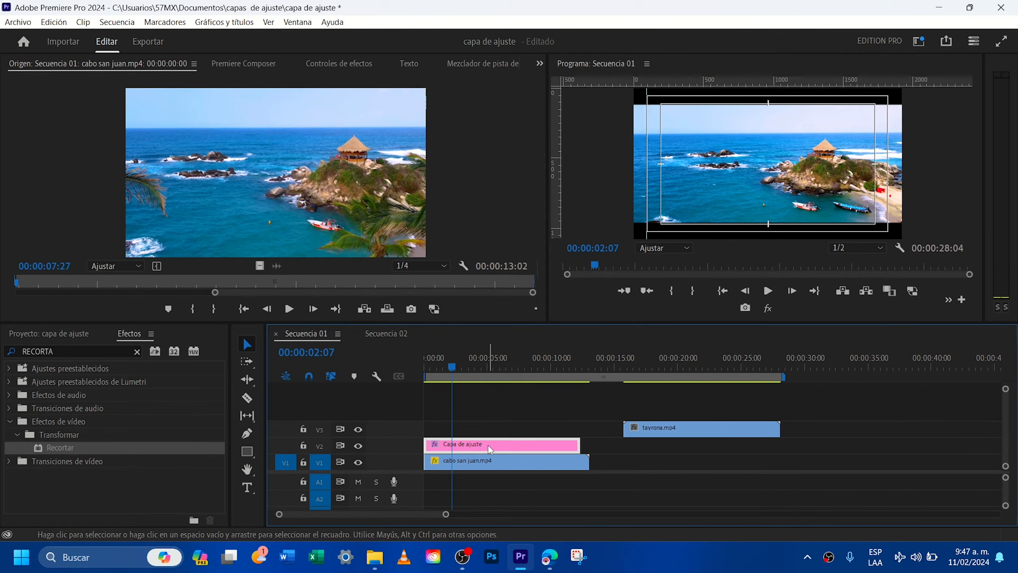
{"action": "right_click", "coordinate": [488, 445]}
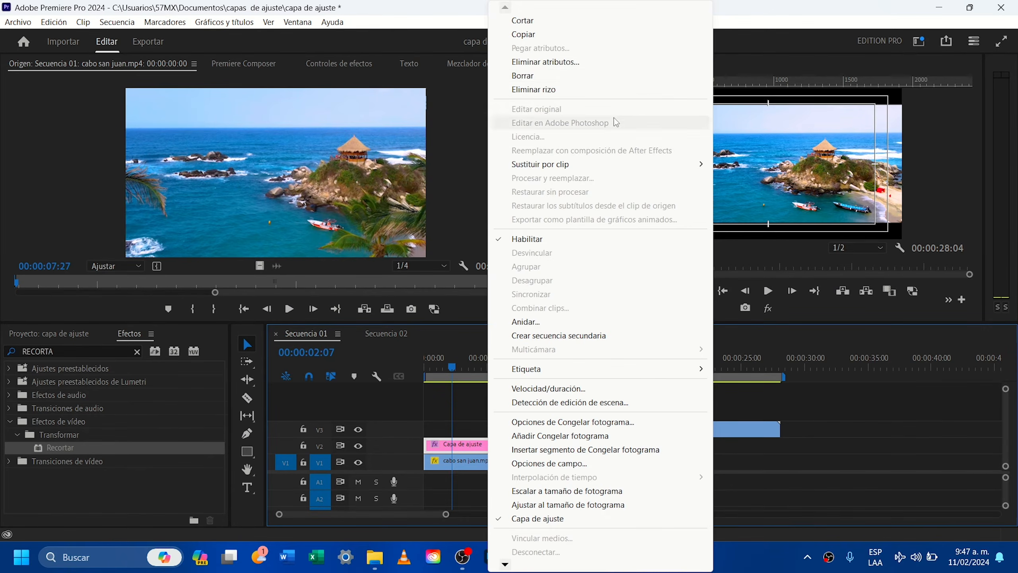
{"action": "left_click", "coordinate": [531, 36]}
{"action": "left_click", "coordinate": [624, 363]}
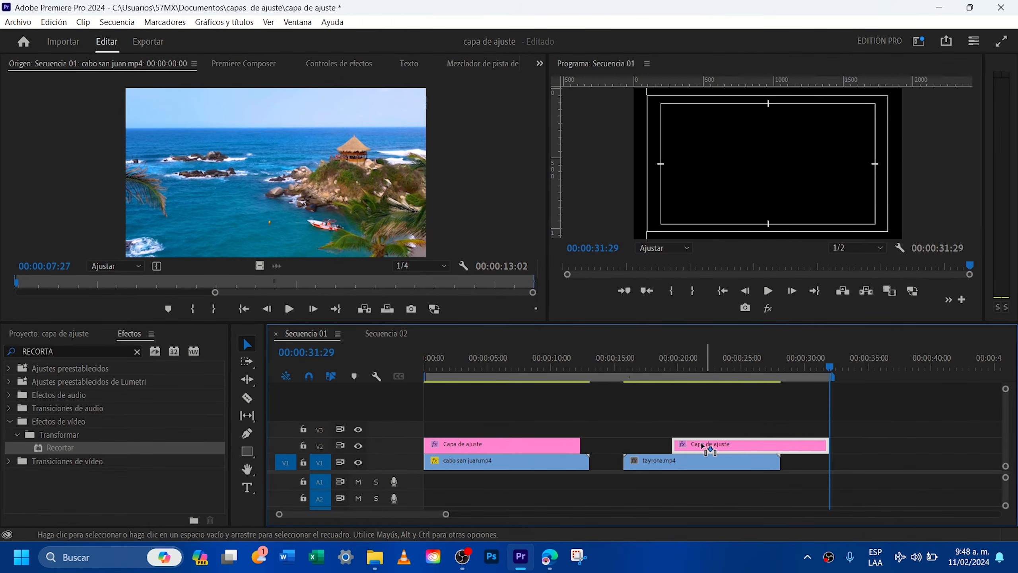
{"action": "left_click_drag", "start_coordinate": [706, 446], "coordinate": [661, 442]}
{"action": "left_click", "coordinate": [671, 368]}
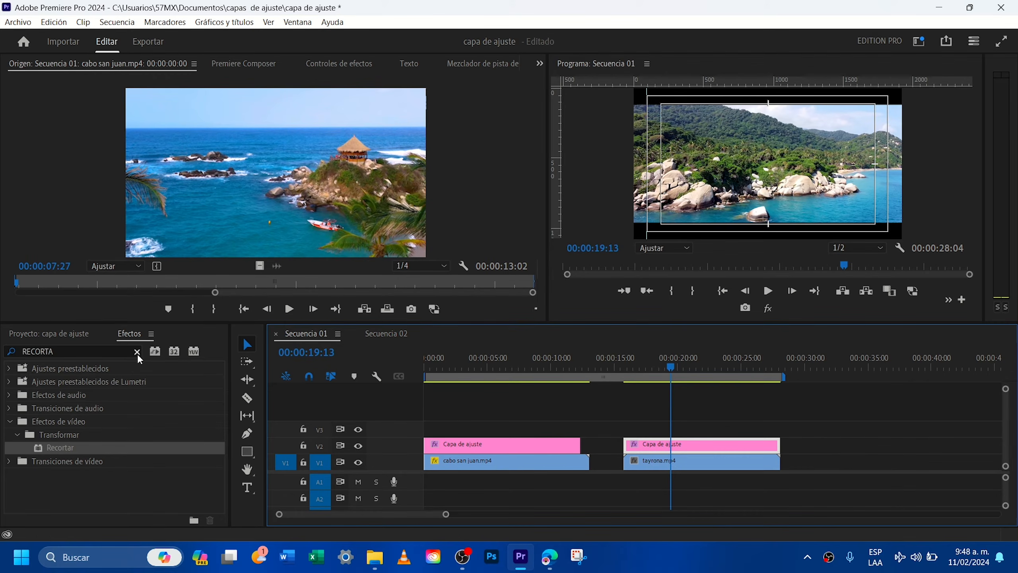
Find the Color de Lumetri effect and apply it to the adjustment layer above cabo san juan.mp4.
{"action": "left_click", "coordinate": [109, 348]}
{"action": "key", "text": "BackSpace"}
{"action": "key", "text": "BackSpace"}
{"action": "key", "text": "BackSpace"}
{"action": "key", "text": "BackSpace"}
{"action": "key", "text": "BackSpace"}
{"action": "key", "text": "BackSpace"}
{"action": "key", "text": "BackSpace"}
{"action": "type", "text": "LUME"}
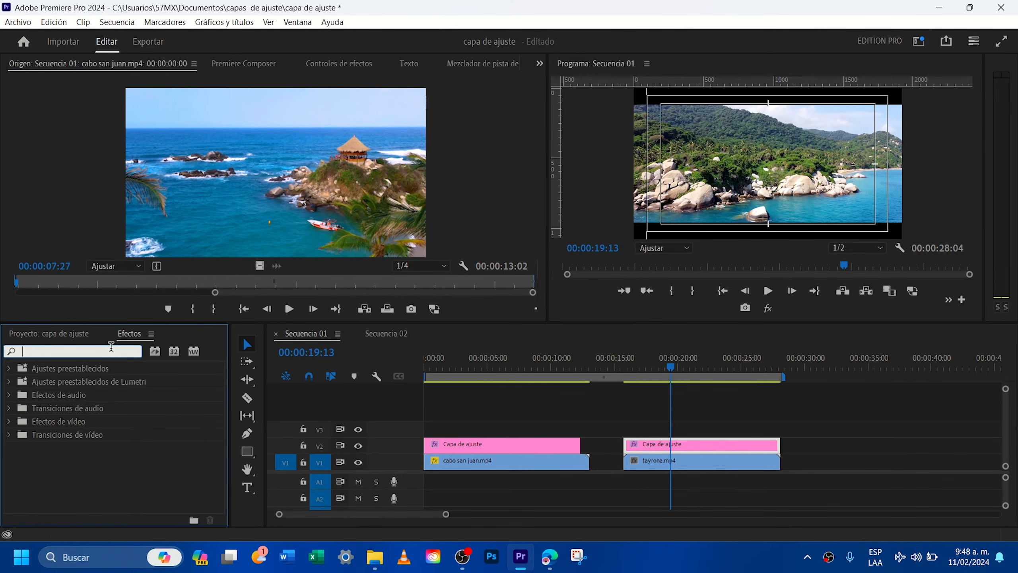
{"action": "scroll", "coordinate": [96, 455], "scroll_direction": "down", "scroll_amount": 10}
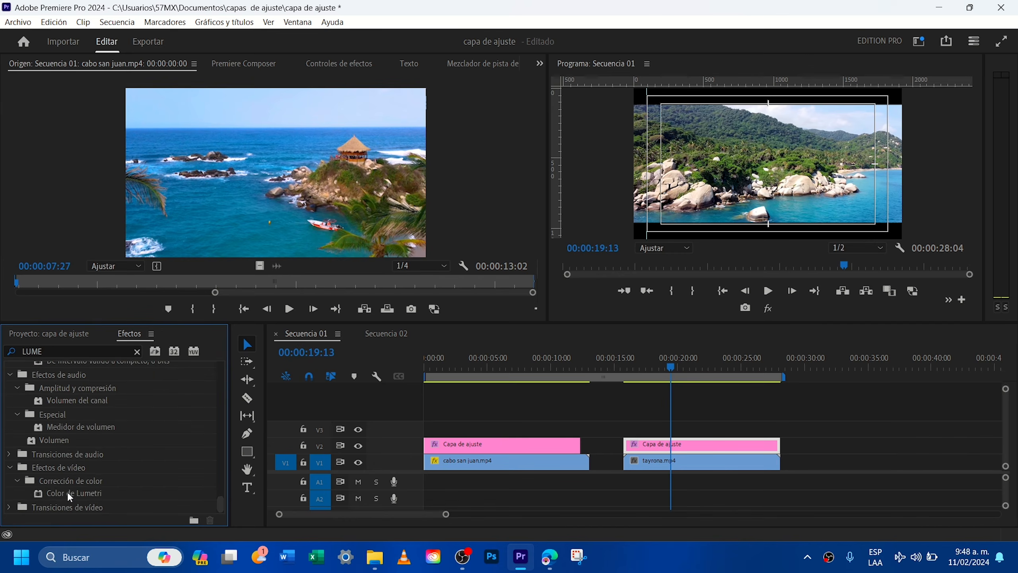
{"action": "left_click", "coordinate": [70, 494]}
{"action": "left_click_drag", "start_coordinate": [70, 496], "coordinate": [468, 449]}
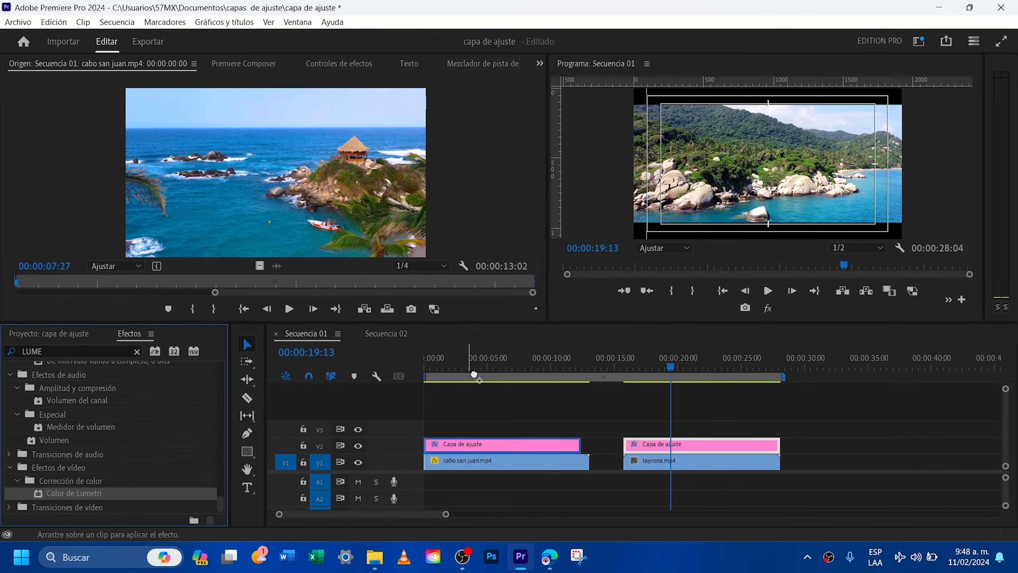
Set the Lumetri basic correction's input LUT to ARRI_Universal_DCI on the adjustment layer above cabo san juan.mp4.
{"action": "left_click", "coordinate": [462, 359]}
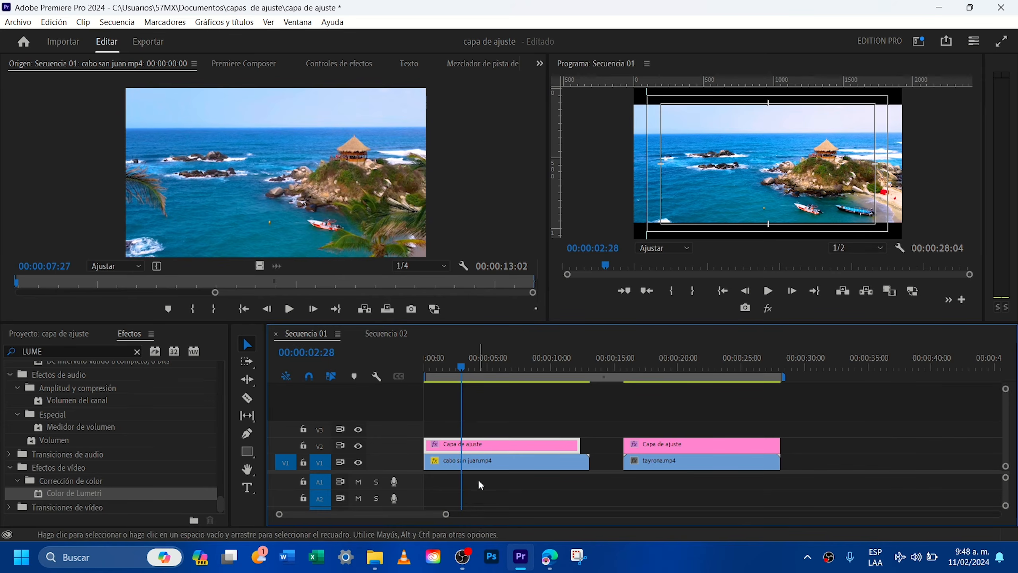
{"action": "left_click", "coordinate": [336, 64]}
{"action": "scroll", "coordinate": [536, 182], "scroll_direction": "down", "scroll_amount": 5}
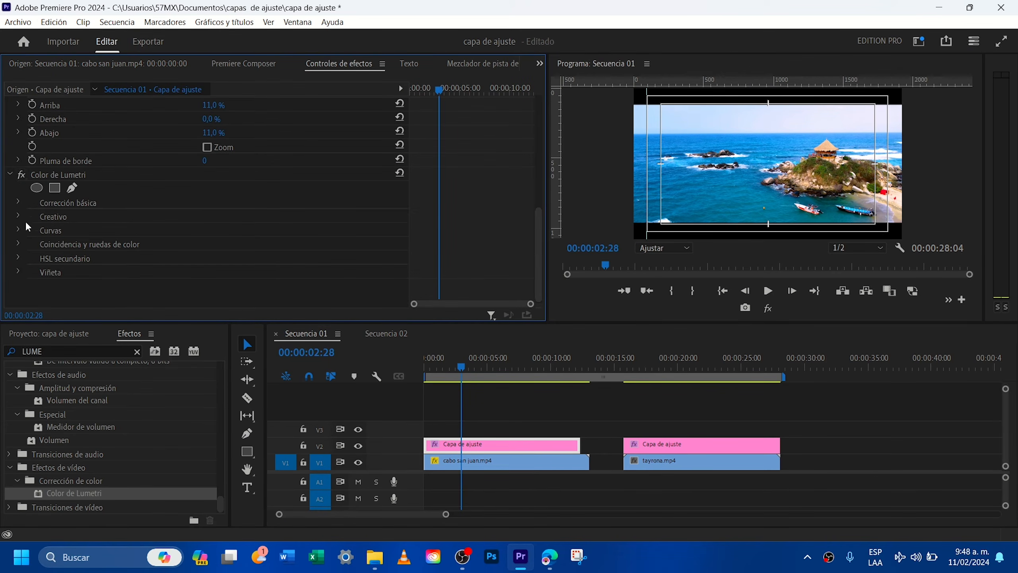
{"action": "left_click", "coordinate": [18, 202]}
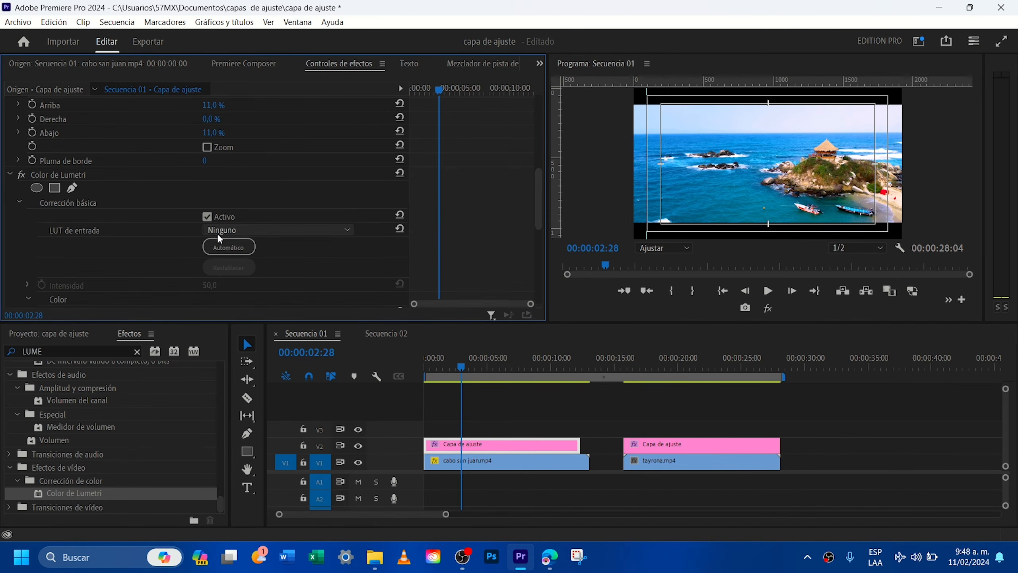
{"action": "left_click", "coordinate": [227, 230]}
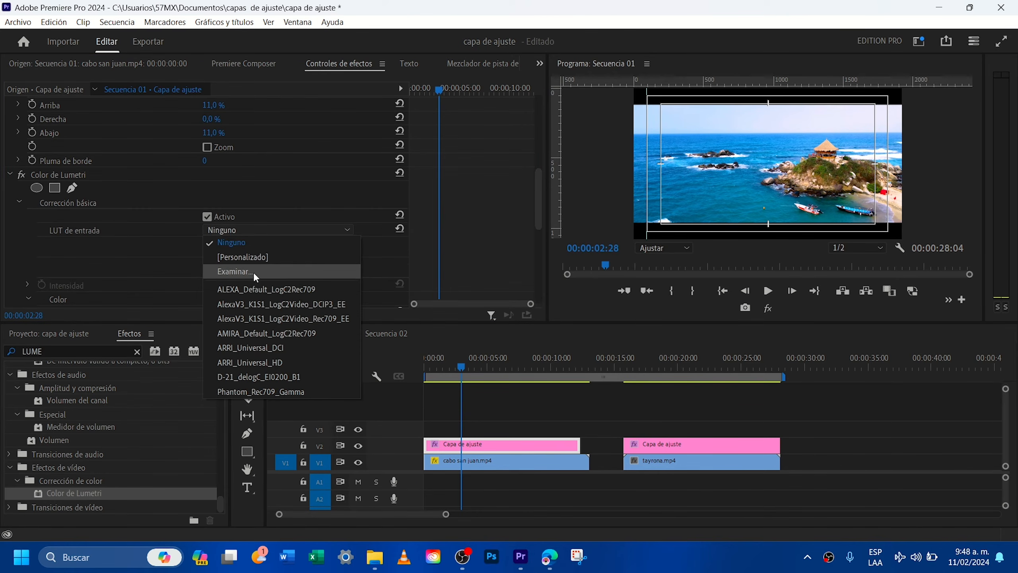
{"action": "left_click", "coordinate": [266, 353]}
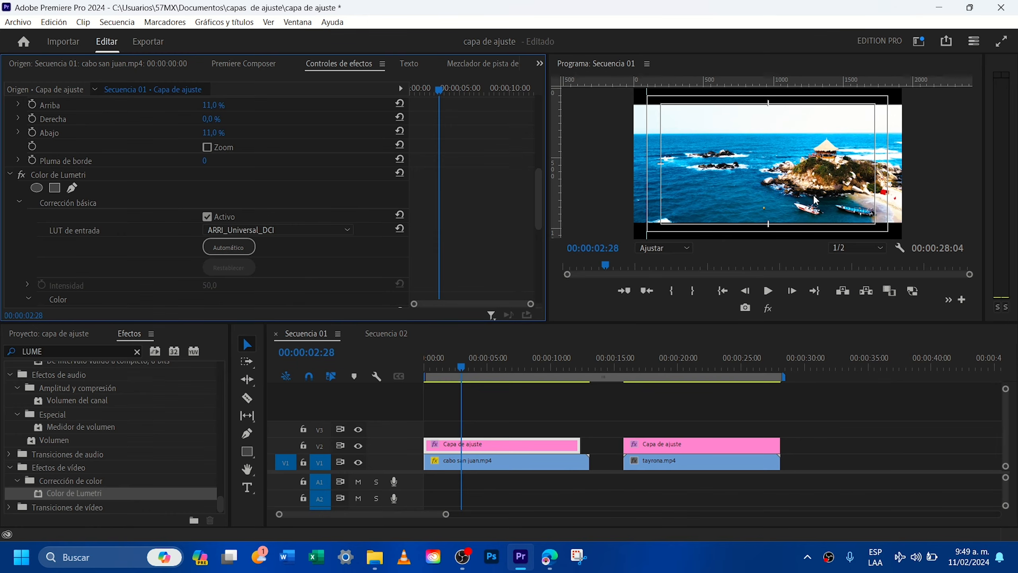
Move the colour-graded adjustment layer up to V3 and place tayrona.mp4 beneath it at the start of V2.
{"action": "left_click_drag", "start_coordinate": [481, 447], "coordinate": [482, 430]}
{"action": "left_click_drag", "start_coordinate": [674, 469], "coordinate": [452, 469]}
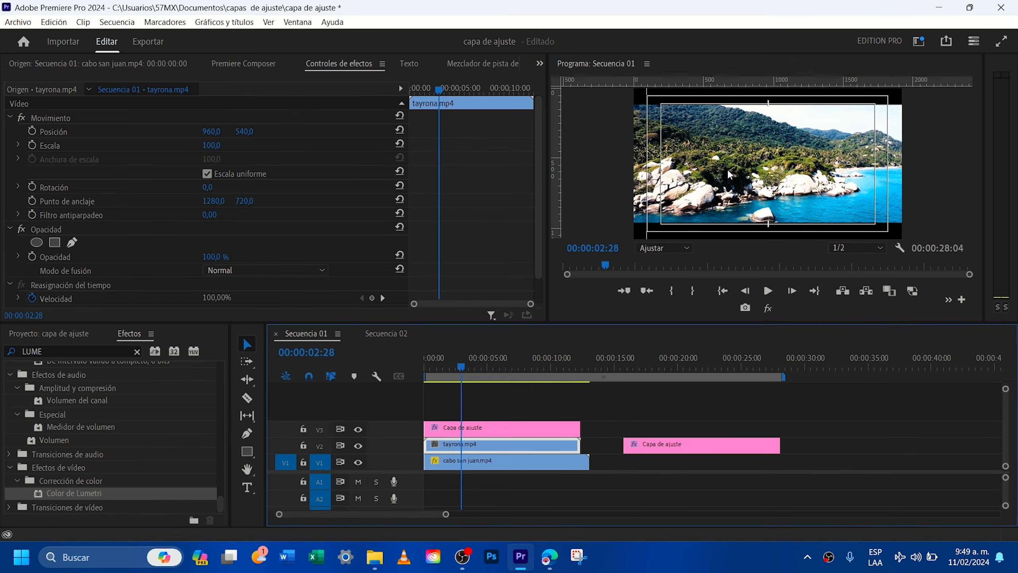